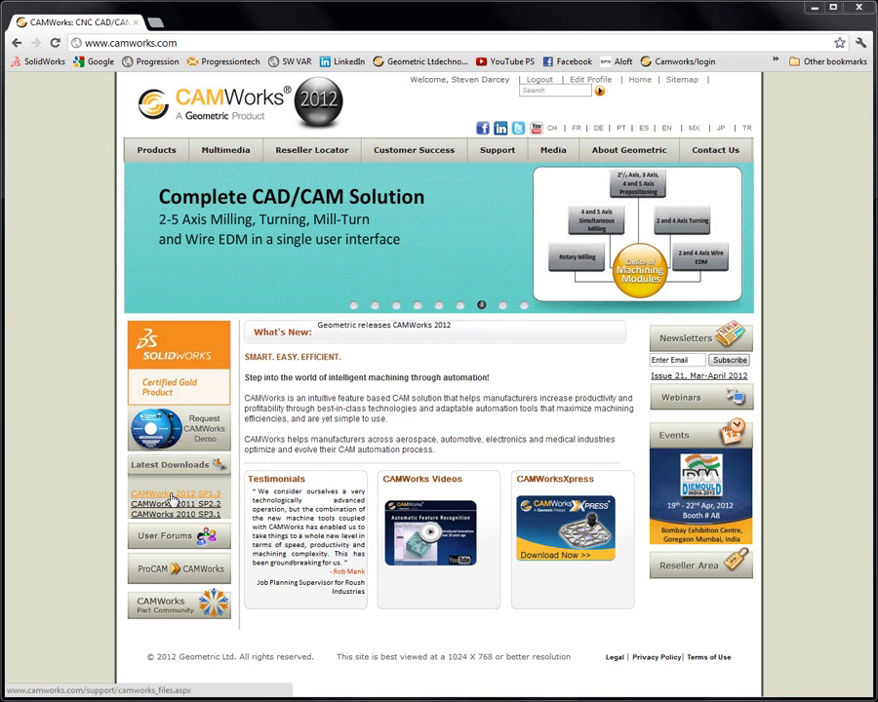
Go to the CAMWorks 2012 SP1.3 downloads section and download the x64 full build
click(172, 498)
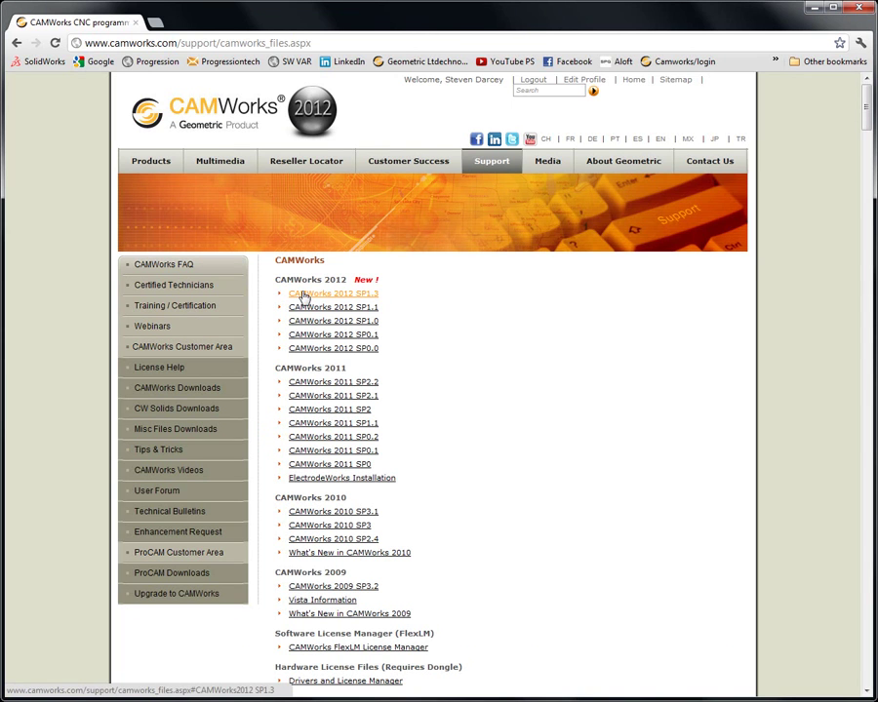
click(335, 296)
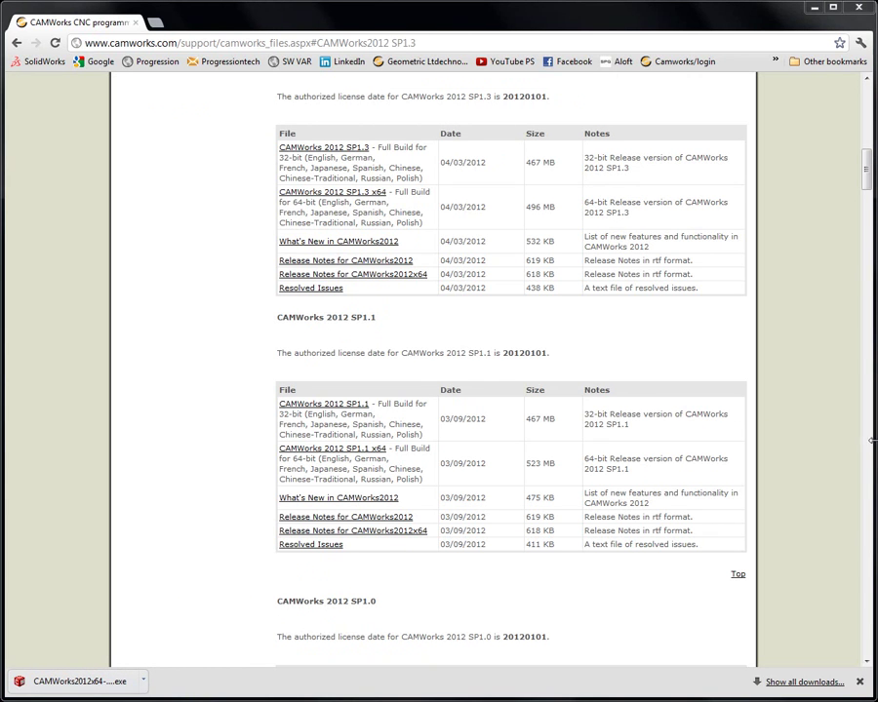
Move the downloaded SP1.3 installer into the CAMWorks\2012 folder
drag(874, 441, 642, 441)
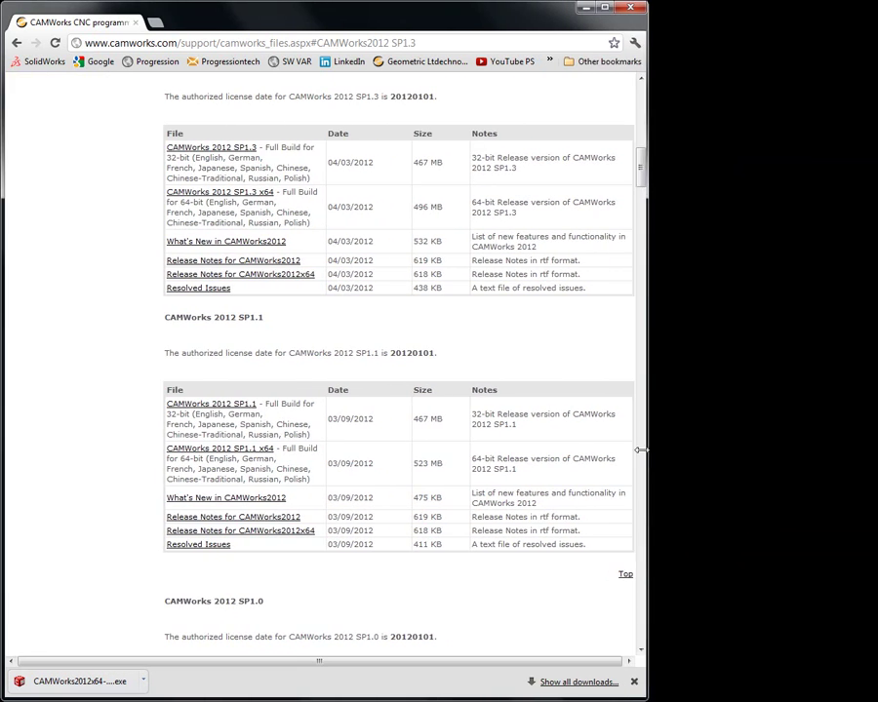
key(alt+Tab)
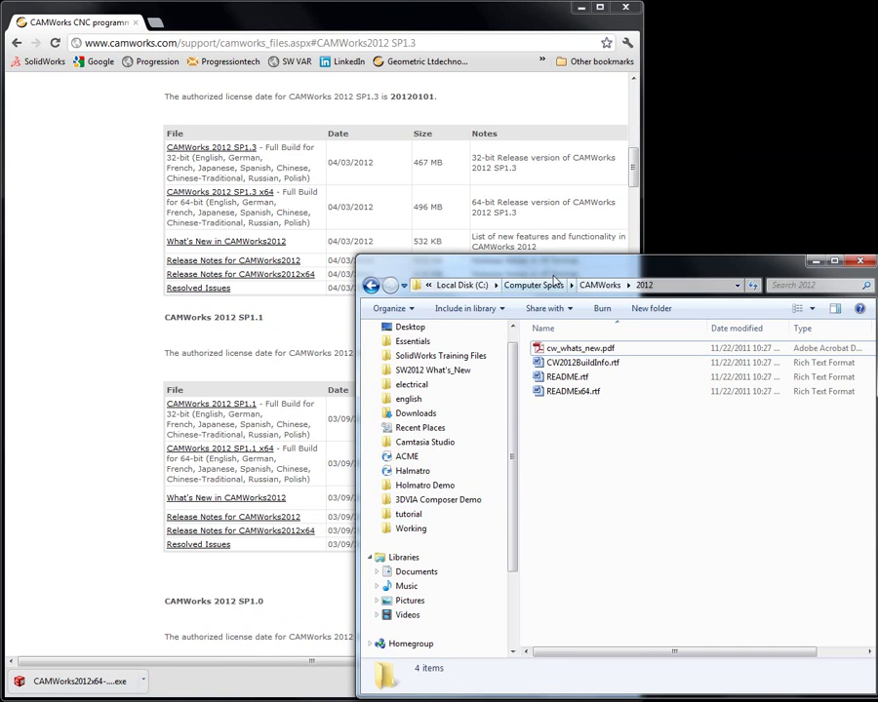
drag(73, 681, 649, 516)
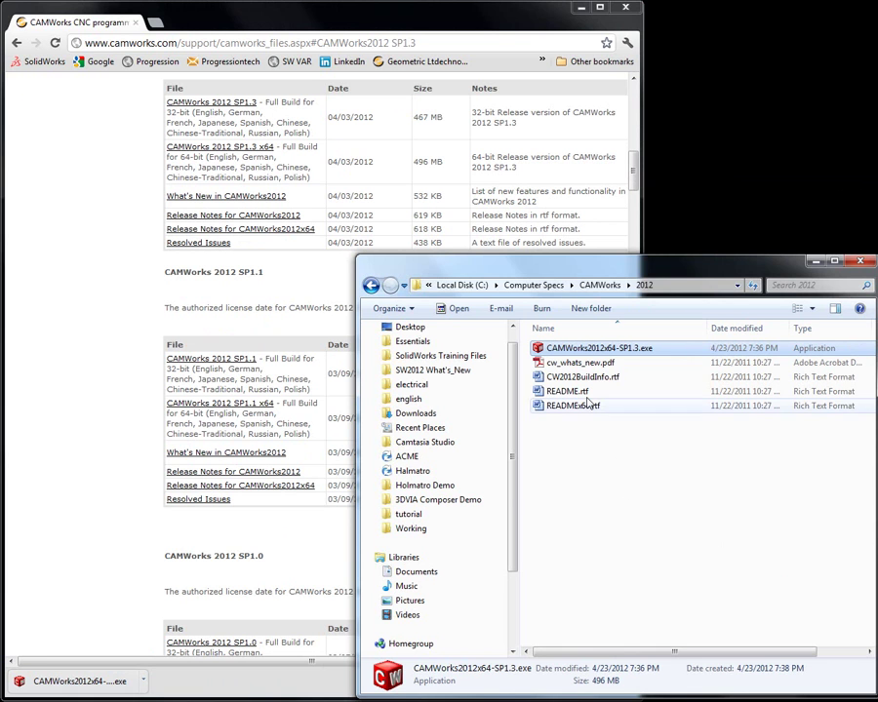
Launch the SP1.3 installer, allowing it to run and acknowledging the Hot Fix disclaimer
double_click(554, 351)
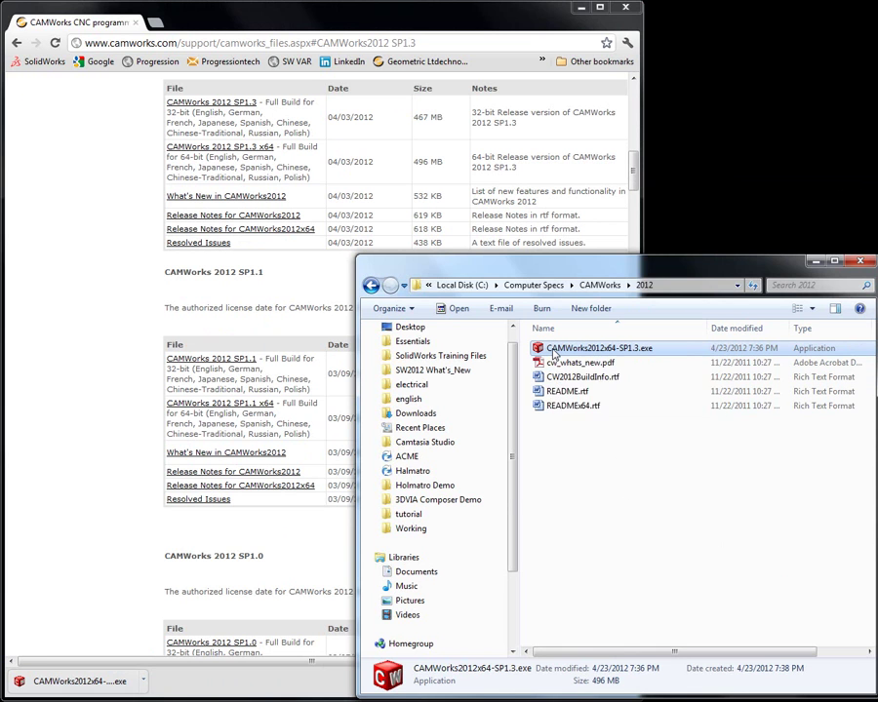
click(641, 410)
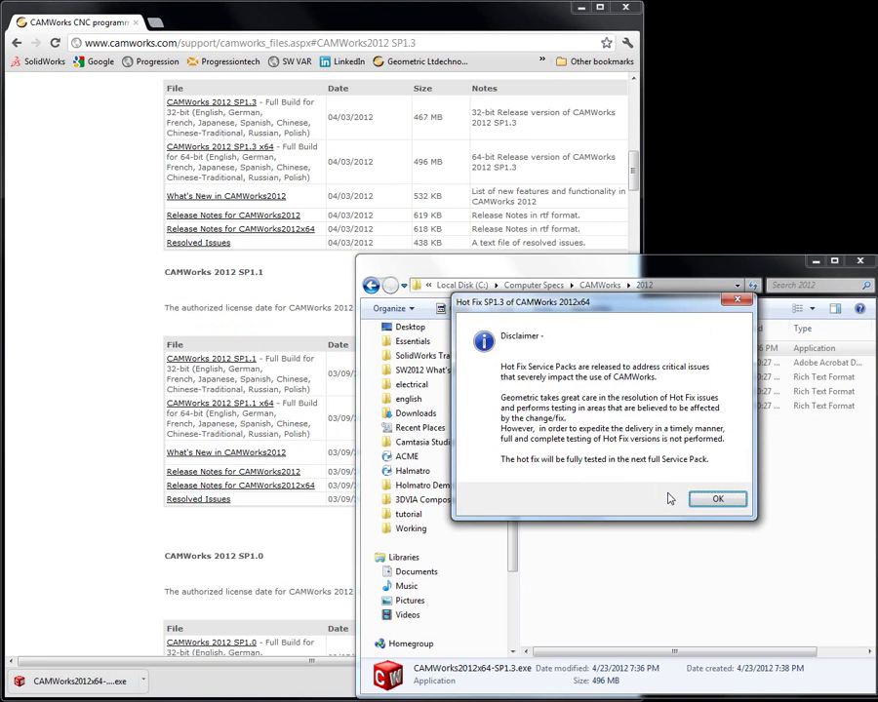
click(718, 500)
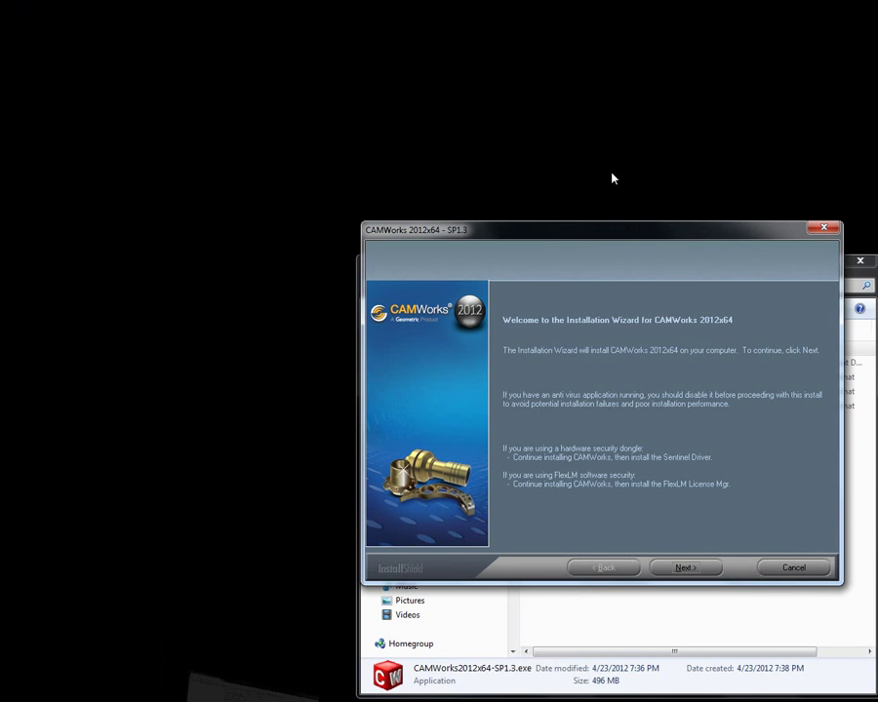
Move past Welcome, accept the license, skip extra languages, and keep the default folders
drag(616, 235, 498, 140)
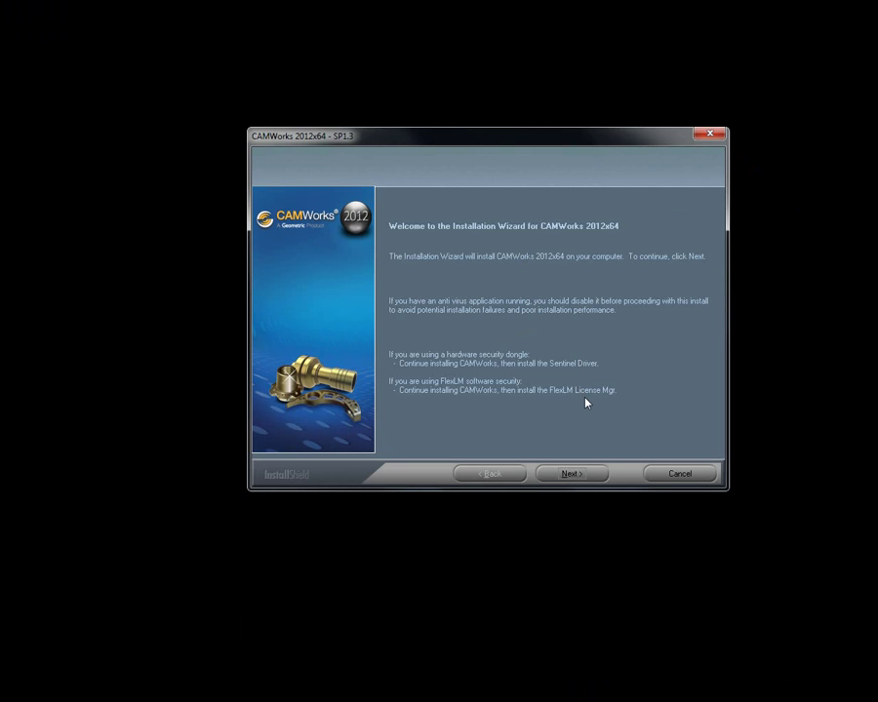
click(574, 474)
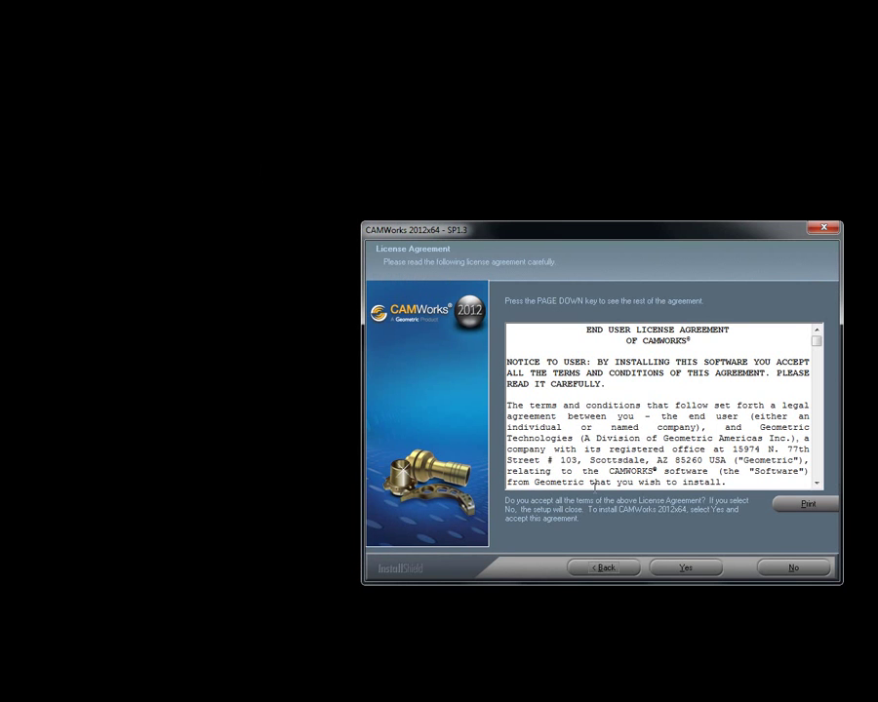
click(686, 569)
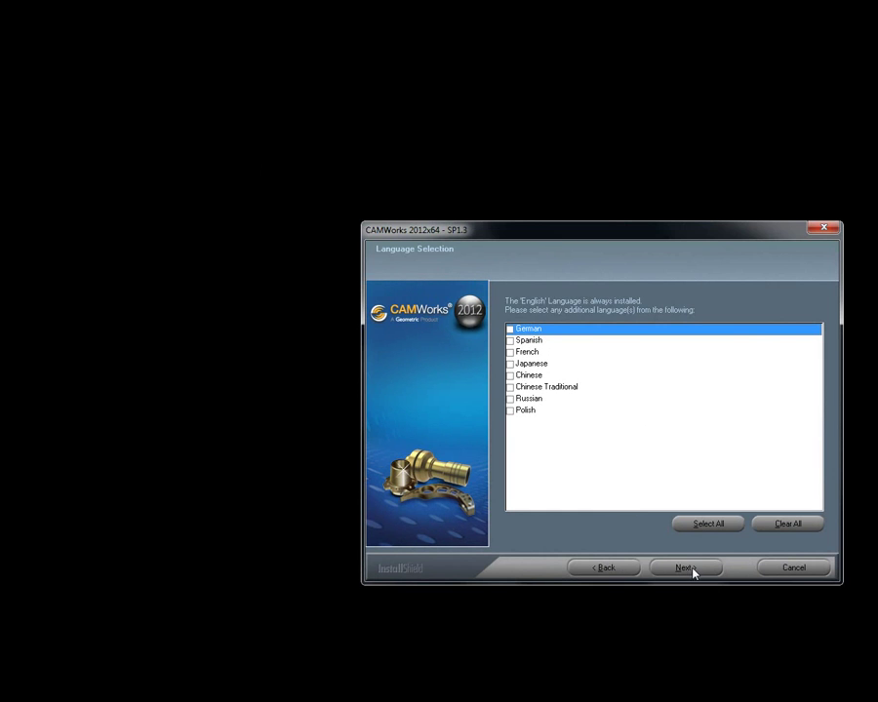
key(Return)
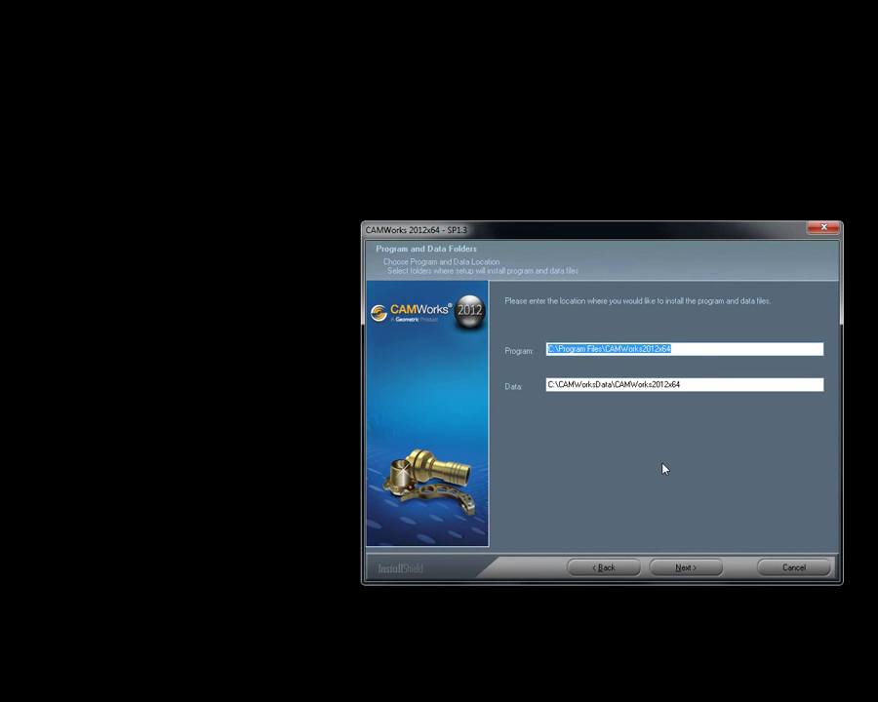
click(692, 573)
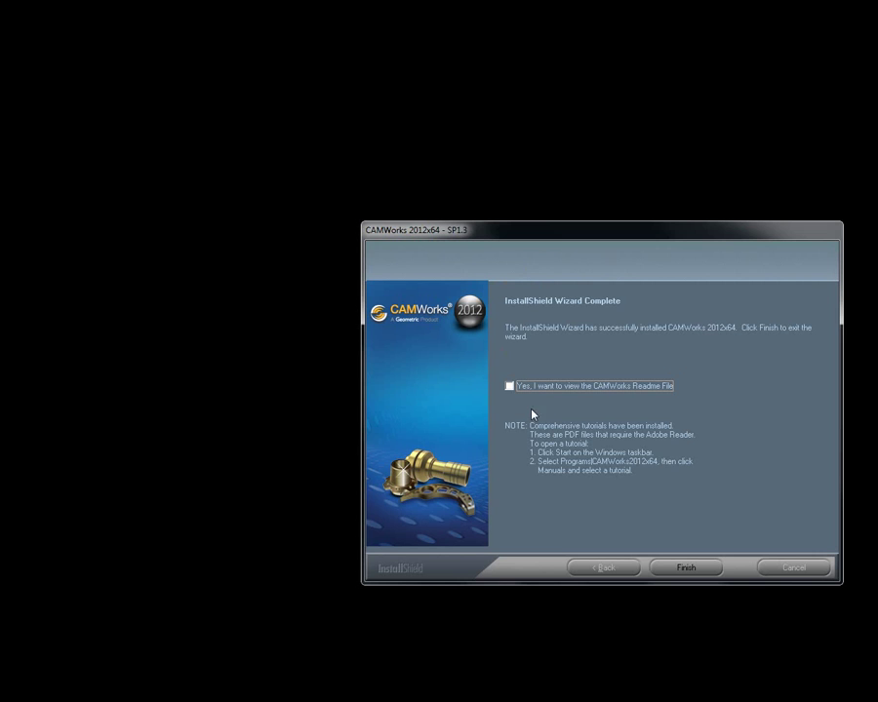
Finish the CAMWorks 2012x64 installation with the Readme checkbox left cleared
click(686, 569)
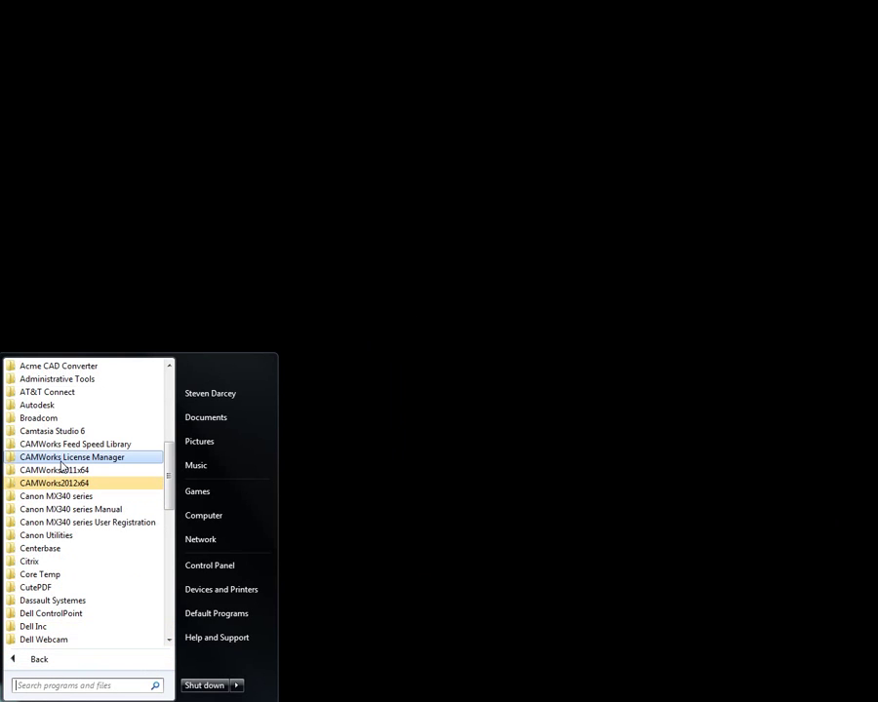
Start CWFlexLM License Manager from the CAMWorks License Manager Start menu folder
click(60, 457)
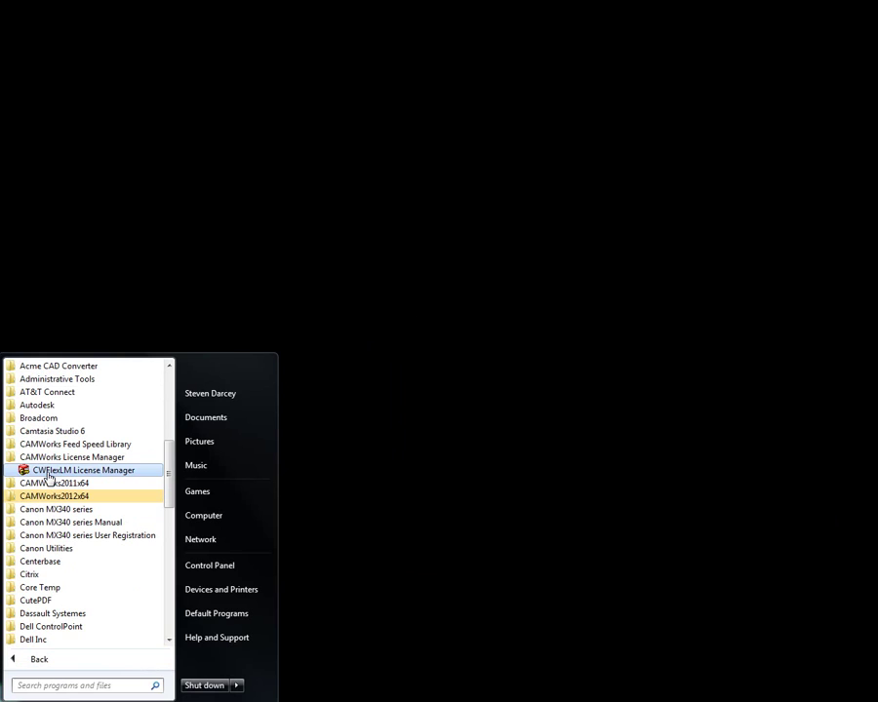
click(49, 472)
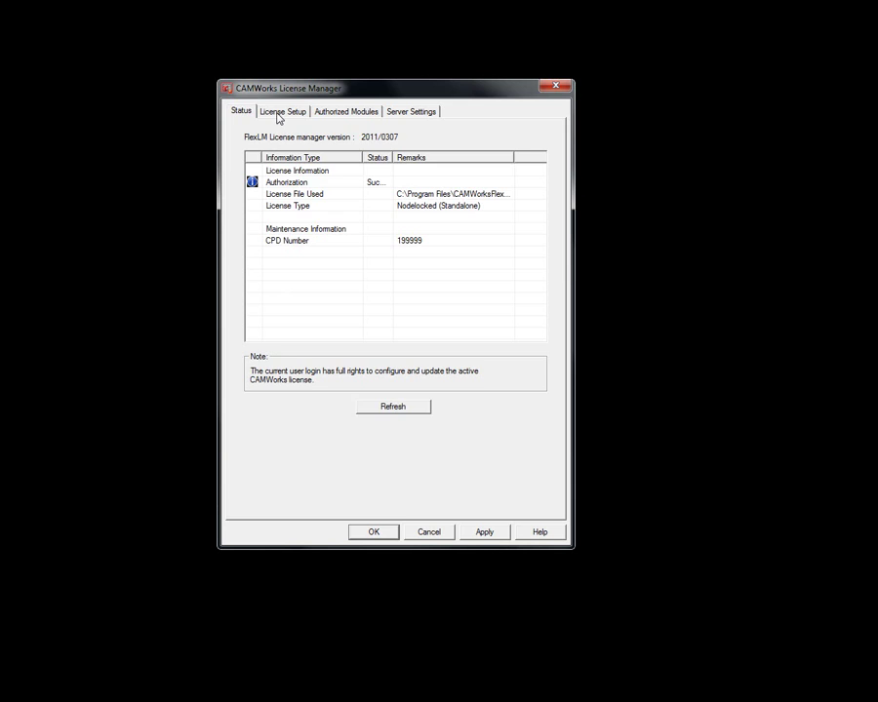
Create an Outlook e-mail requesting a FlexLM license from the License Setup page
click(280, 117)
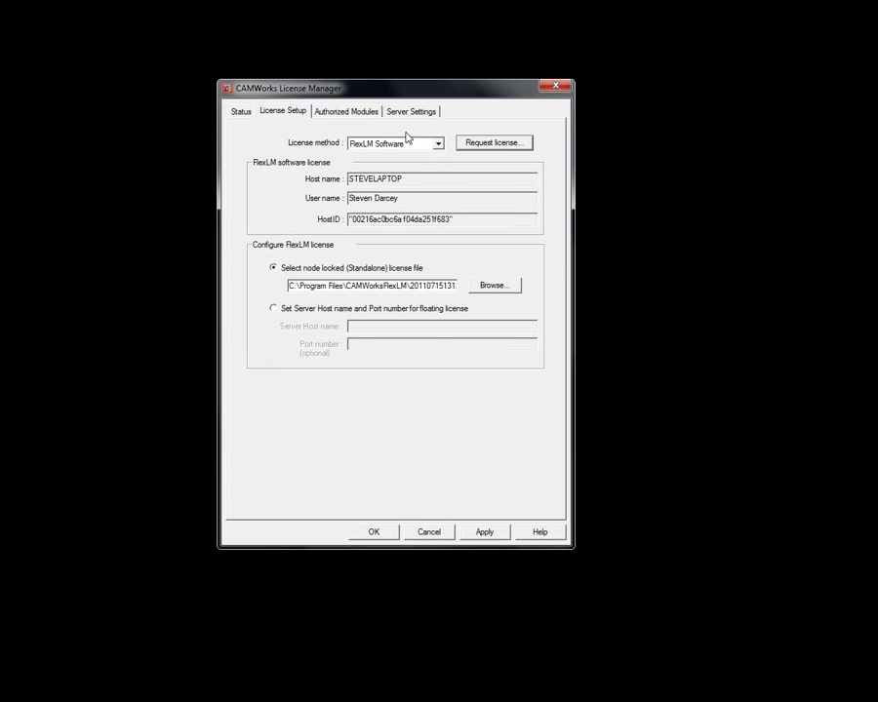
click(493, 145)
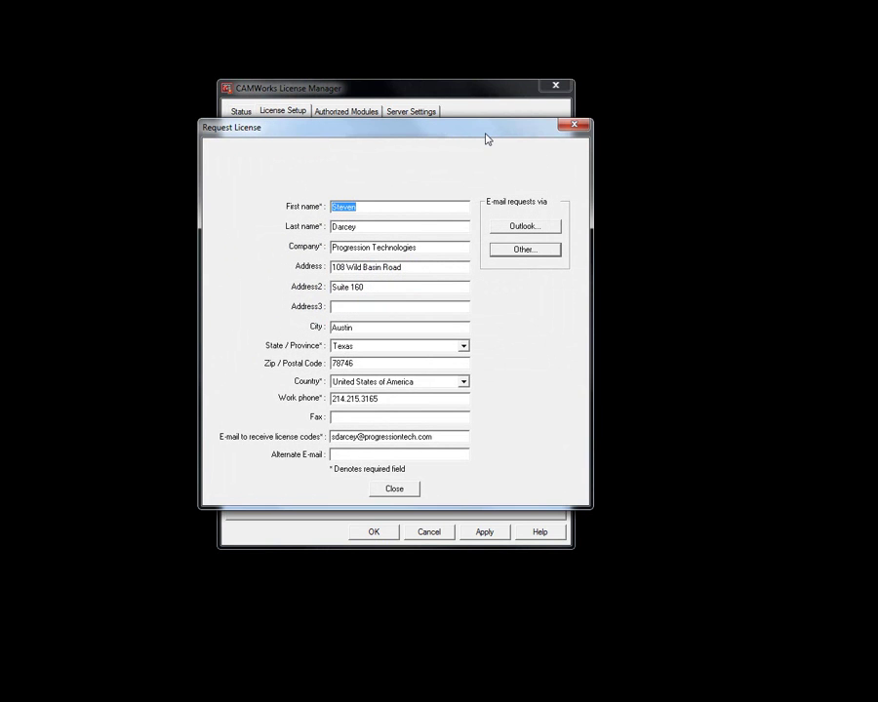
click(501, 226)
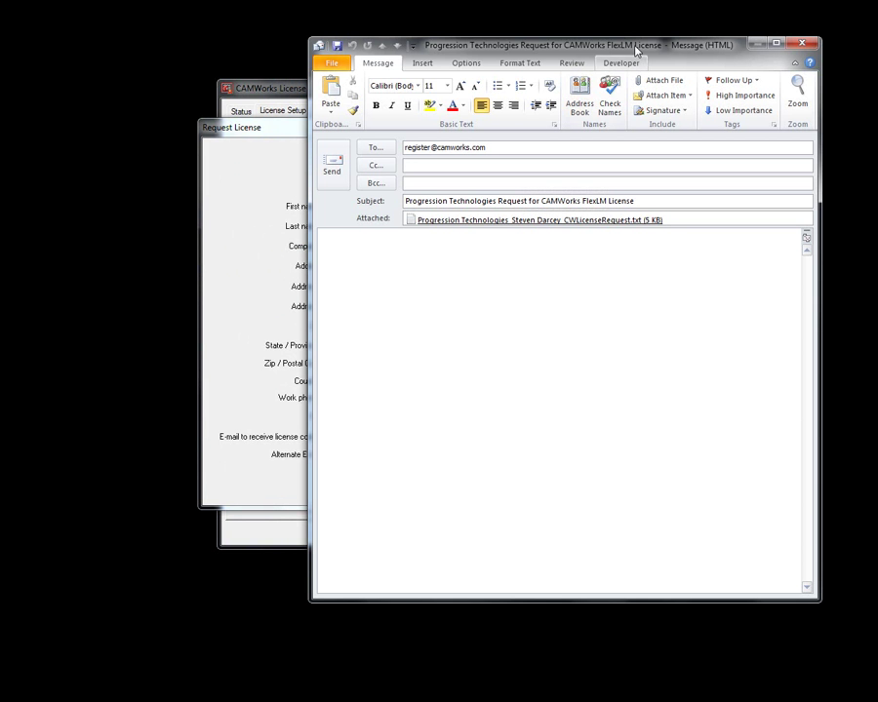
drag(675, 56, 679, 42)
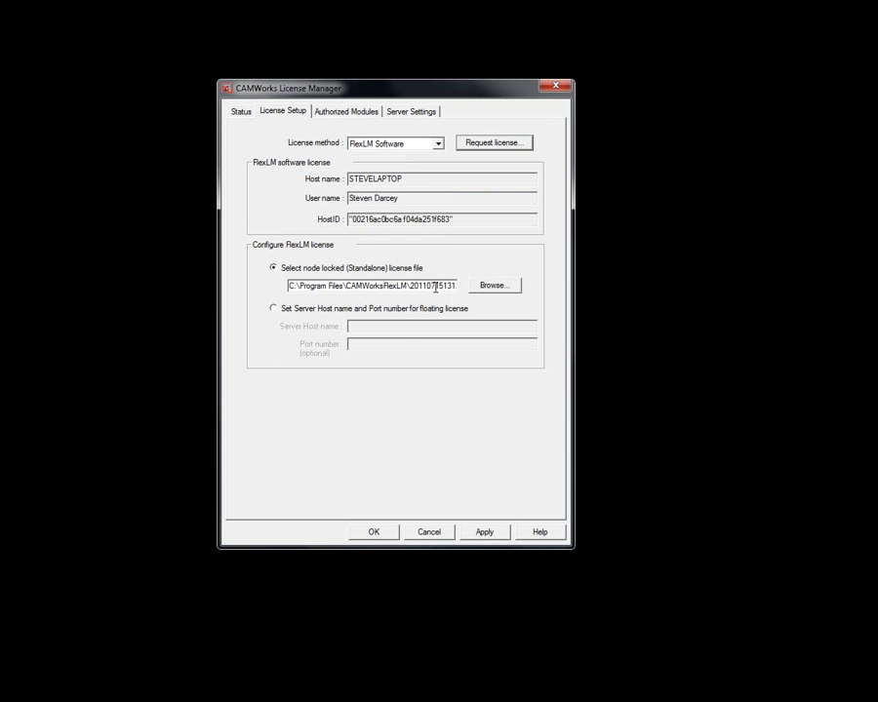
Load and apply the node-locked .lic file, then review modules authorized through 01-aug-2012
click(498, 285)
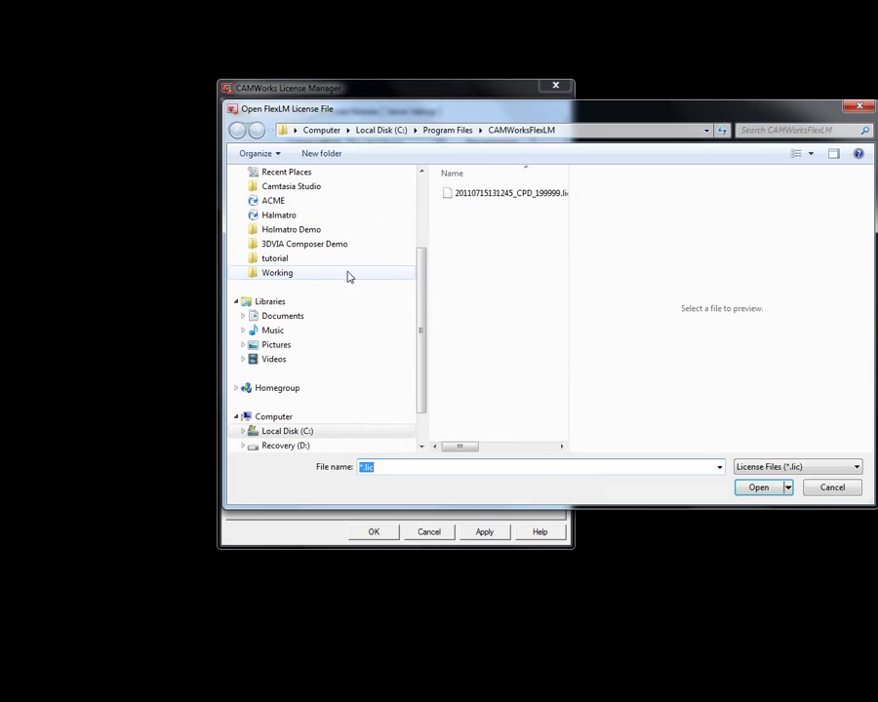
drag(490, 118, 400, 76)
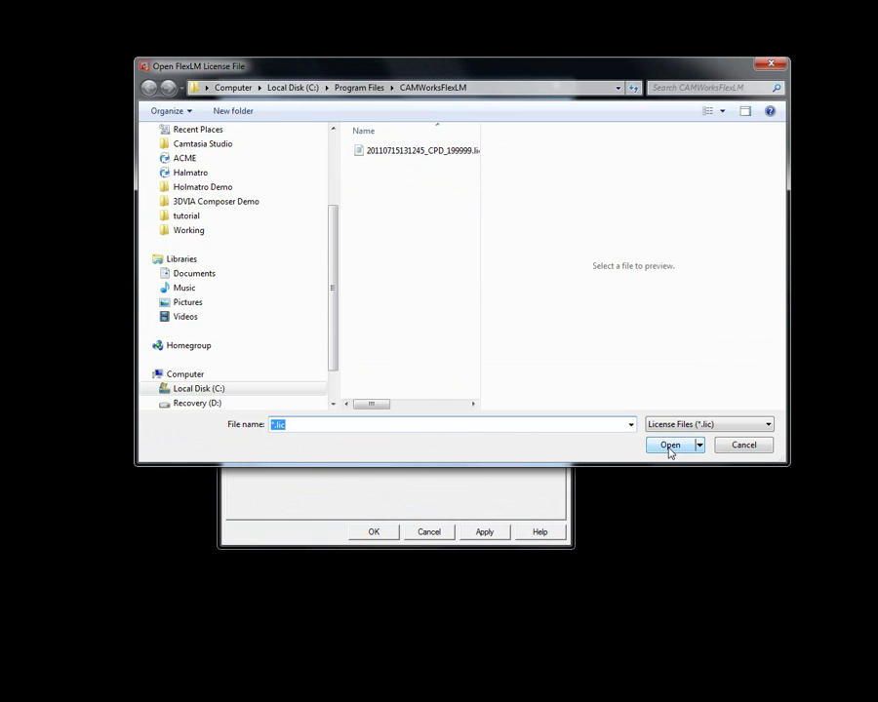
click(670, 447)
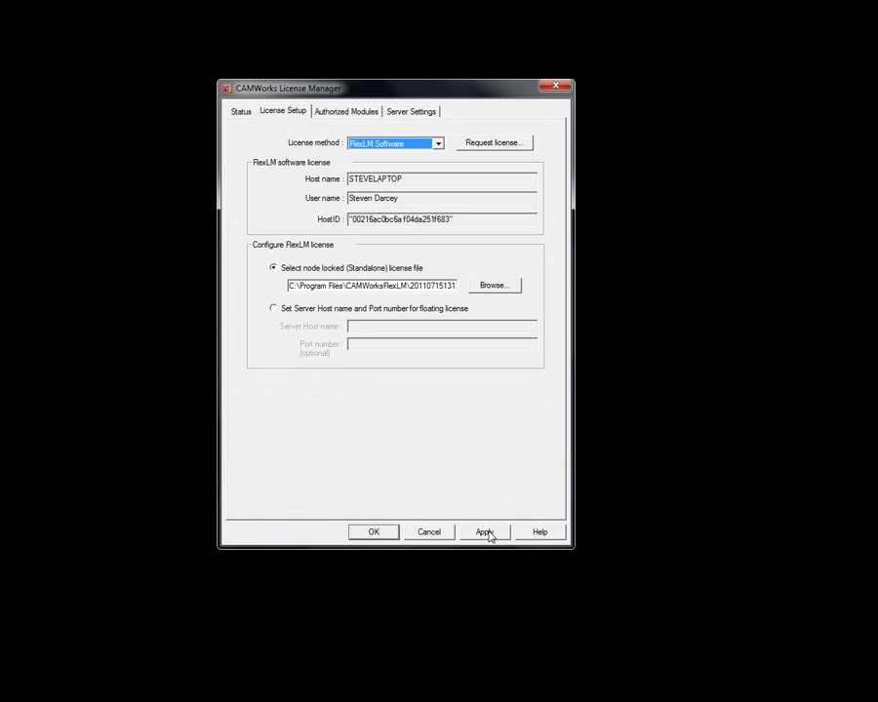
click(346, 112)
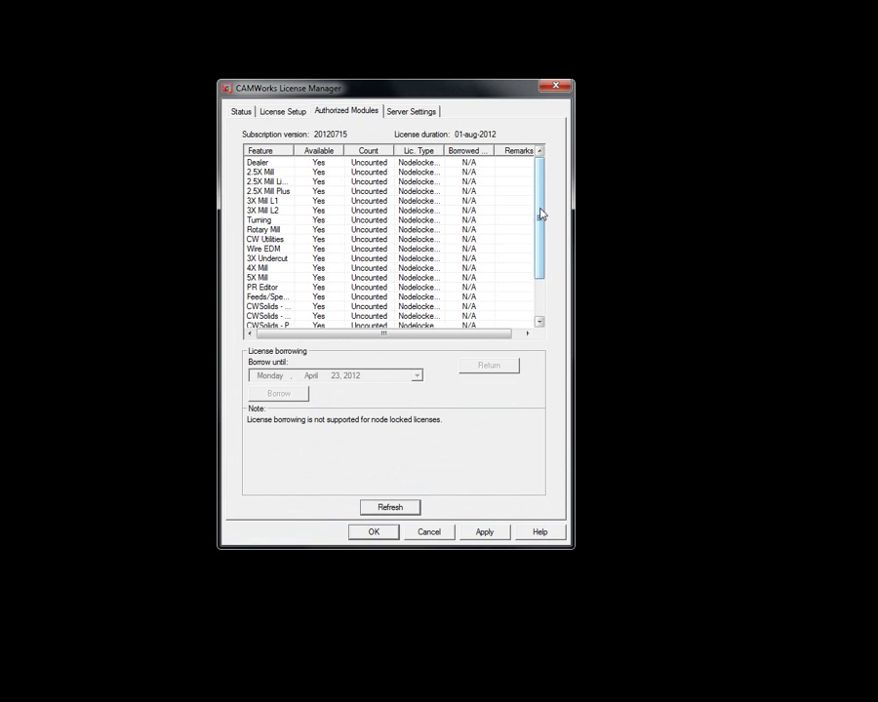
scroll(540, 263, down, 2)
scroll(541, 276, up, 2)
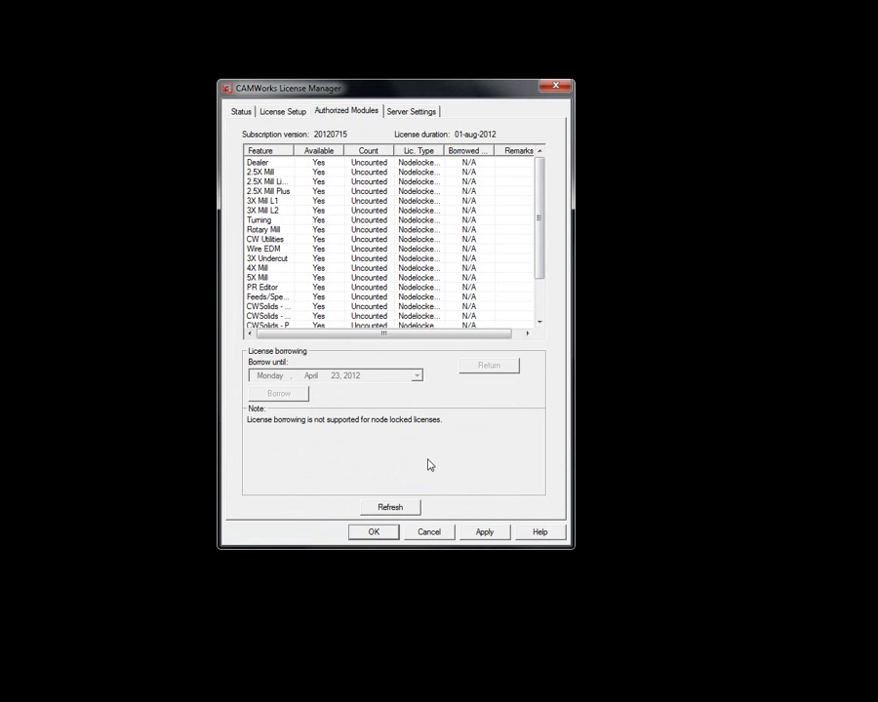